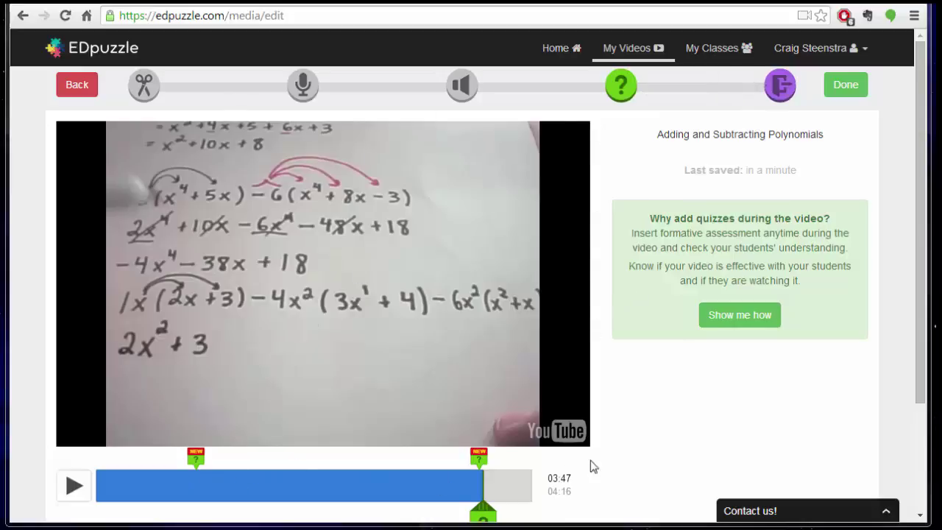
Save the polynomials video and assign it to English 9 only, with Prevent skipping turned off
left_click(782, 88)
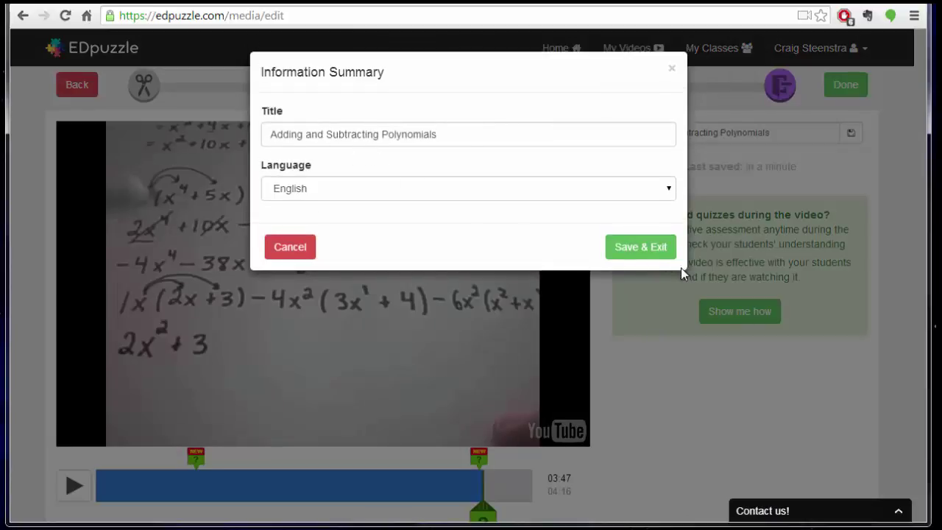
left_click(638, 248)
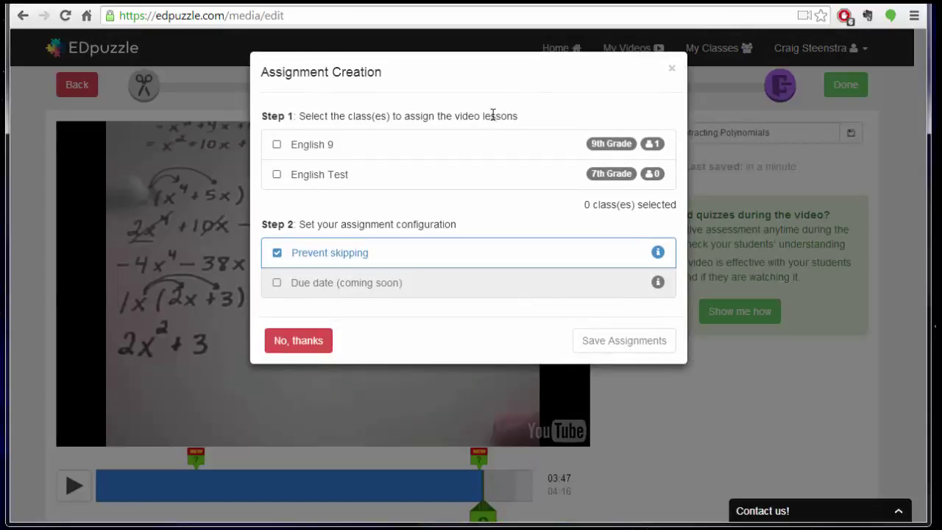
left_click(278, 177)
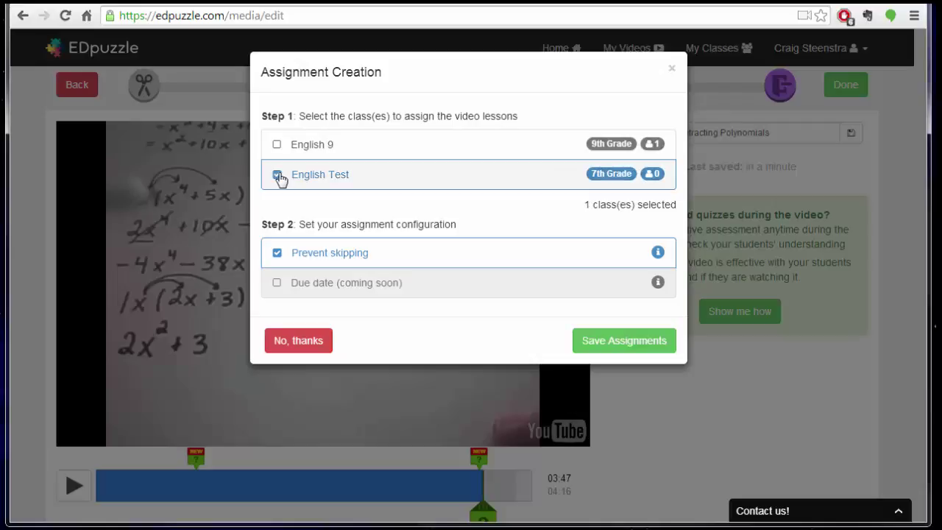
left_click(276, 144)
left_click(277, 175)
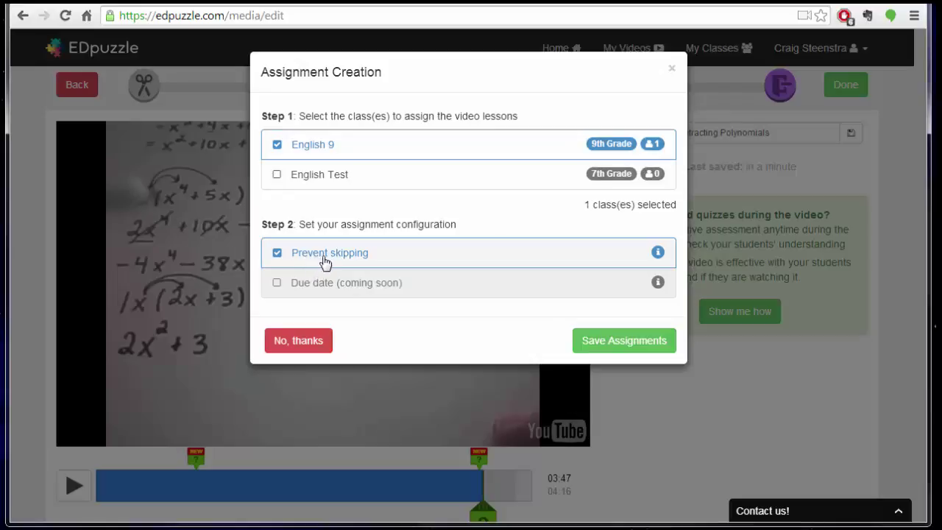
left_click(277, 253)
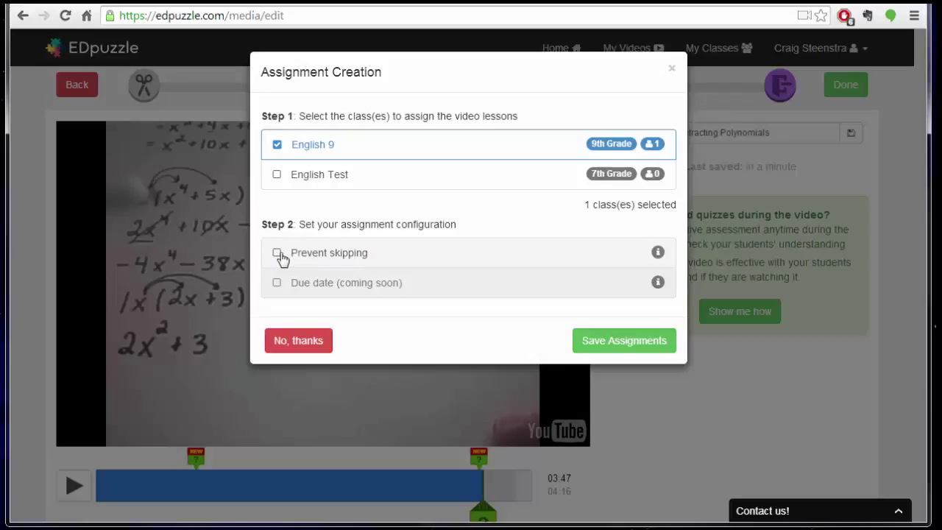
left_click(277, 253)
left_click(278, 254)
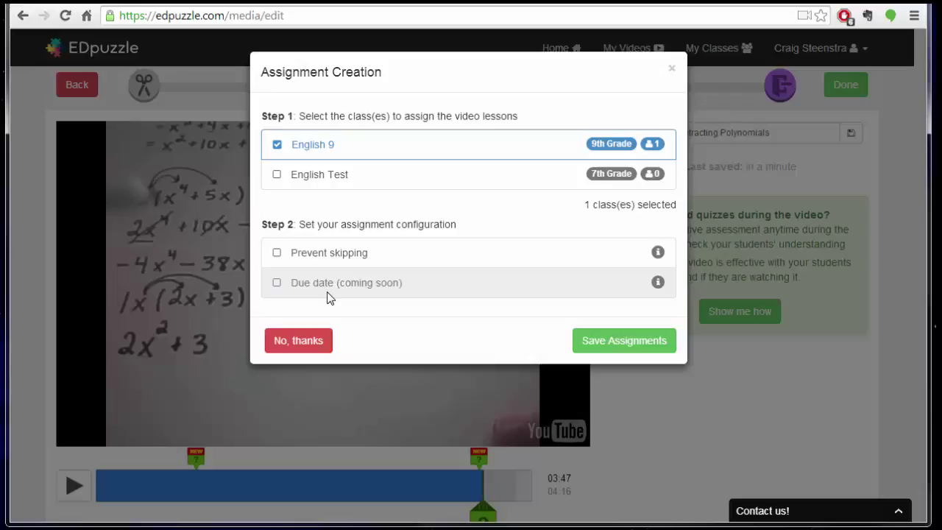
left_click(622, 340)
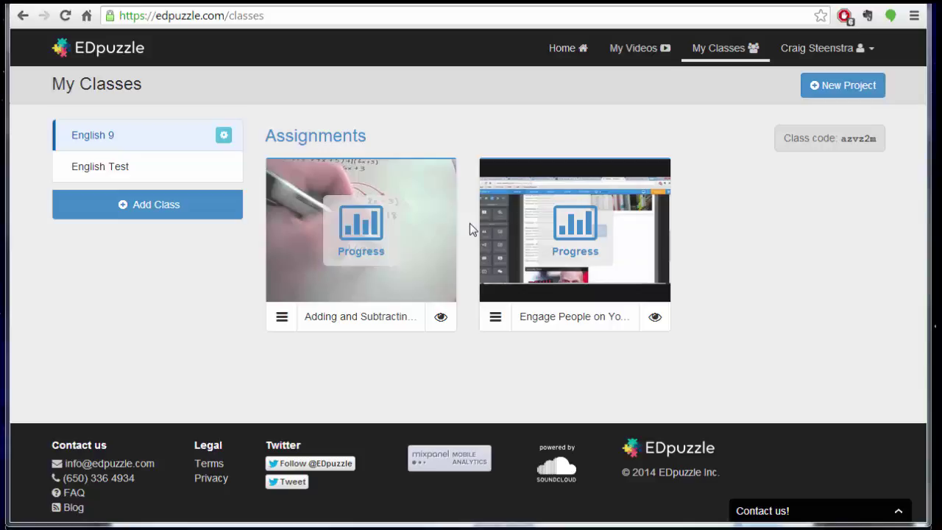
Select the edpuzzle.com/classes web address in the browser's address bar
left_click(222, 20)
key("ctrl+c")
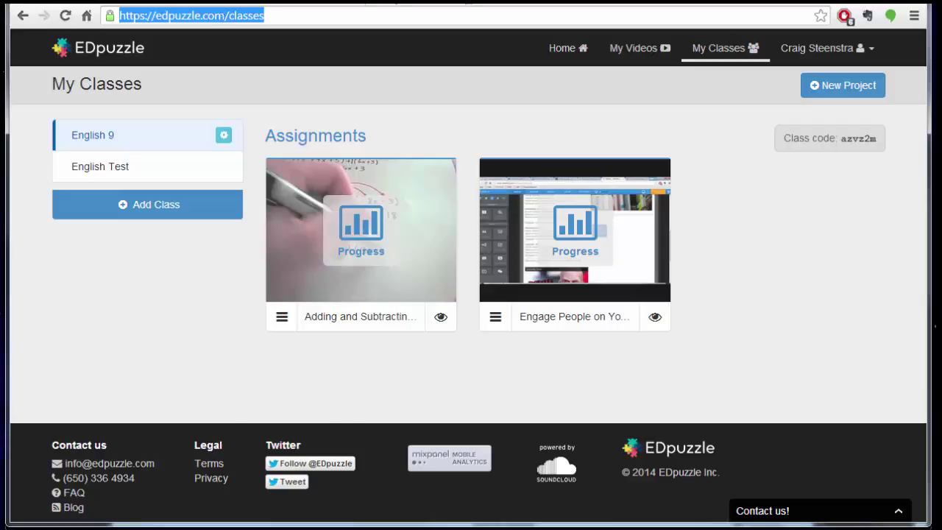
key("ctrl+Tab")
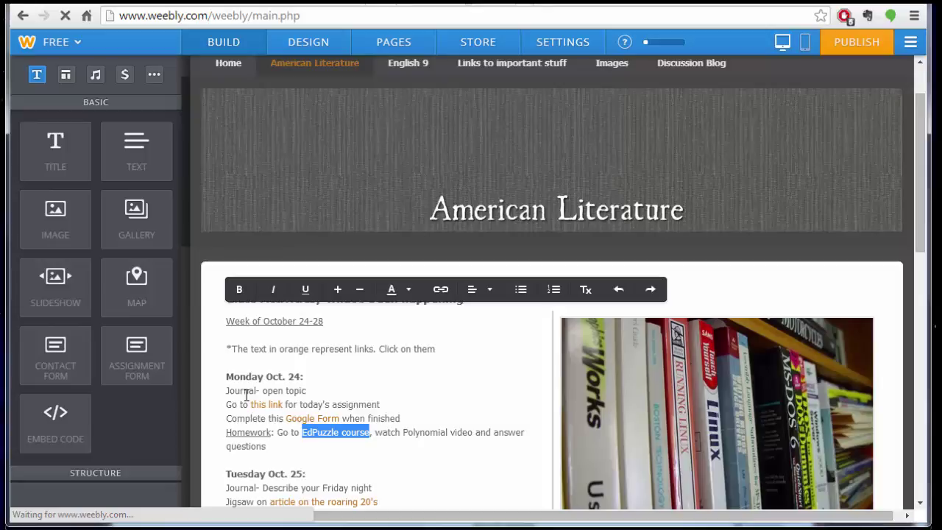
left_click(440, 290)
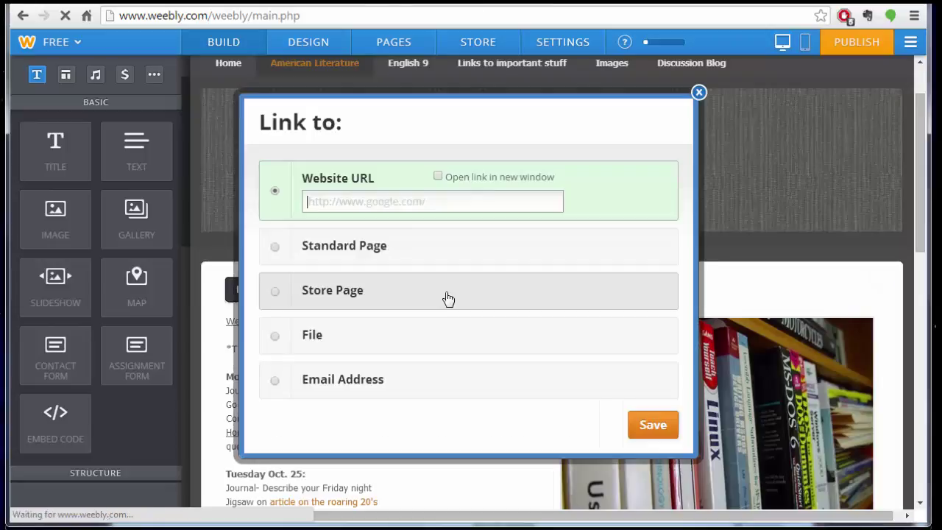
left_click(388, 204)
key("ctrl+v")
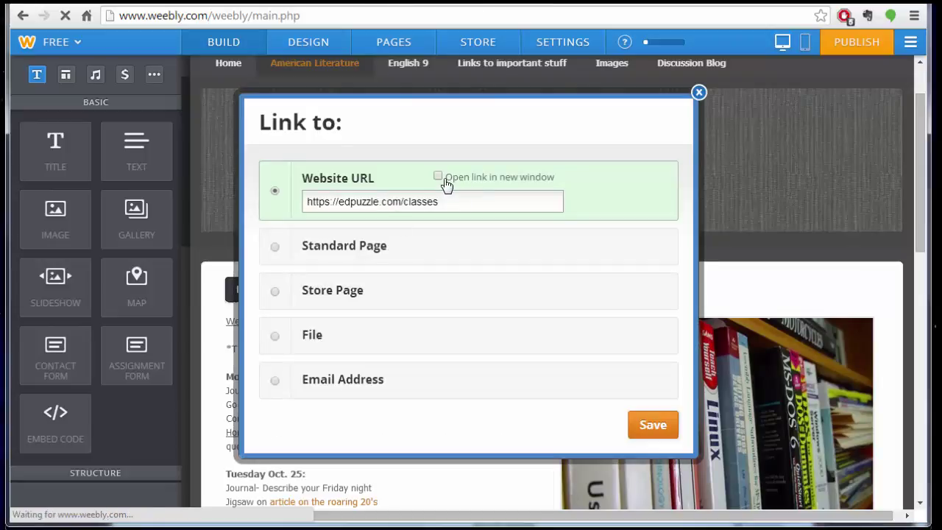
left_click(438, 177)
left_click(652, 425)
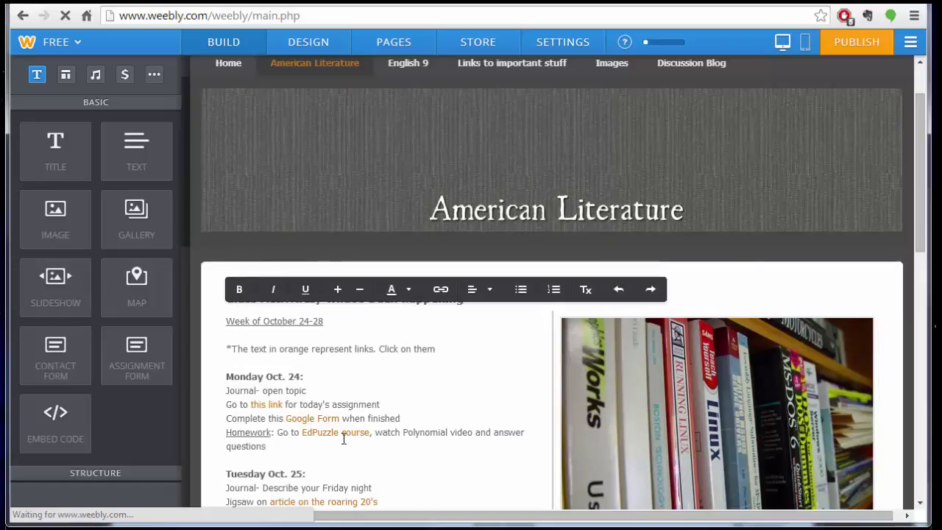
key("Down")
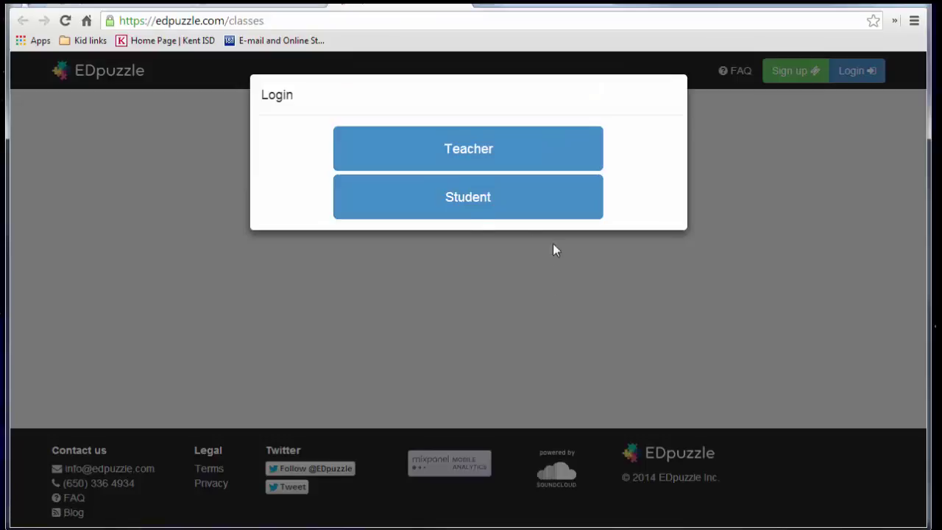
Log in to EDpuzzle as a student with Google sign-in
left_click(469, 212)
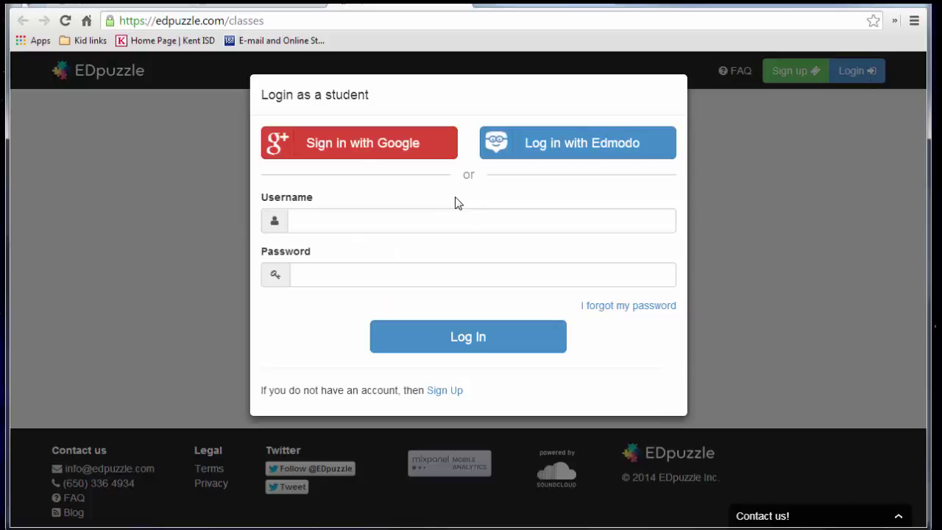
left_click(367, 145)
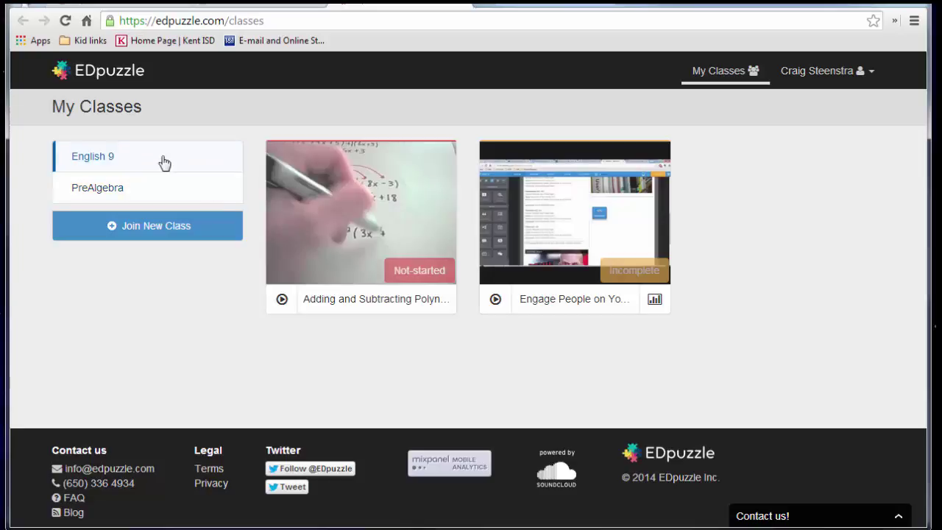
left_click(111, 229)
left_click(363, 146)
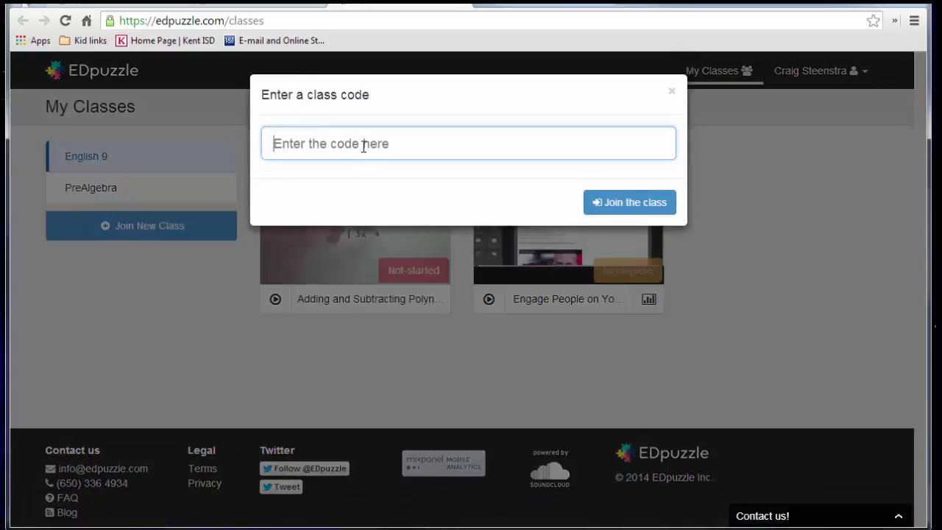
left_click(672, 91)
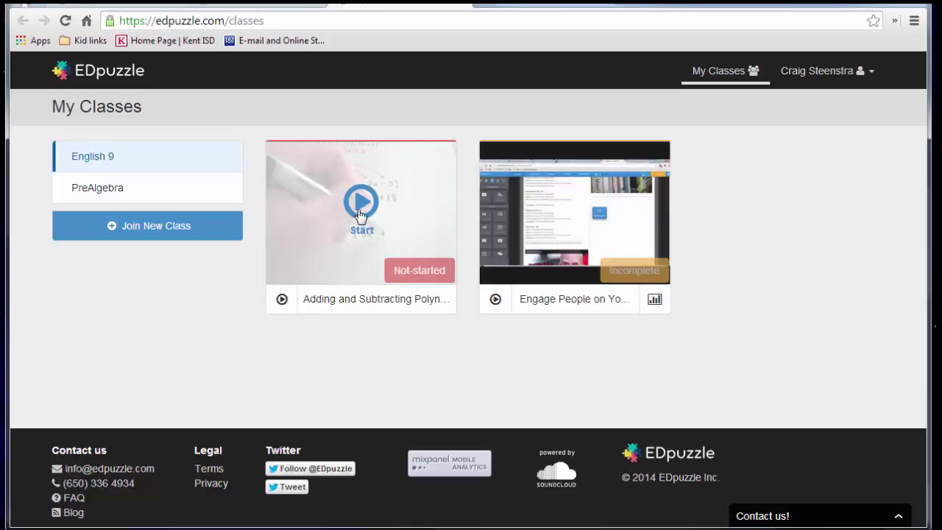
Start the Adding and Subtracting Polynomials assignment, play it, and skip ahead to about 0:55
left_click(360, 212)
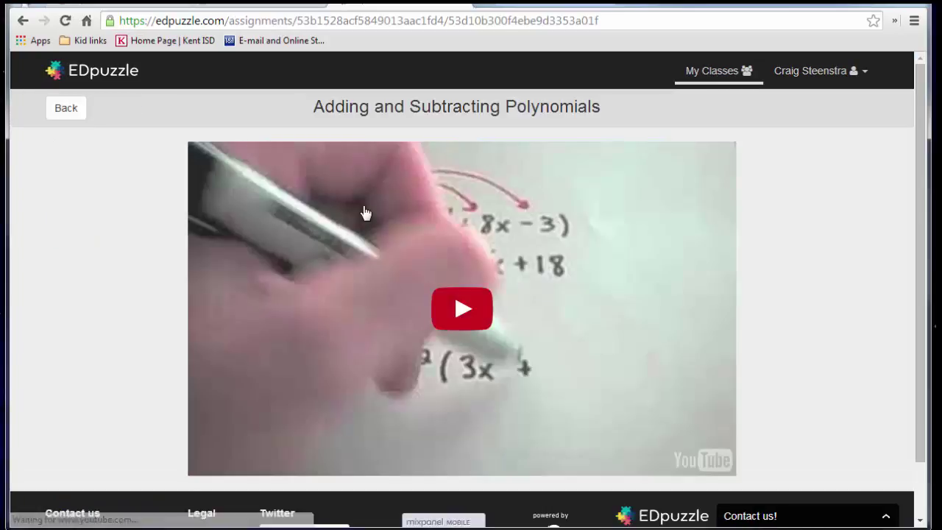
scroll(519, 280, "down", 2)
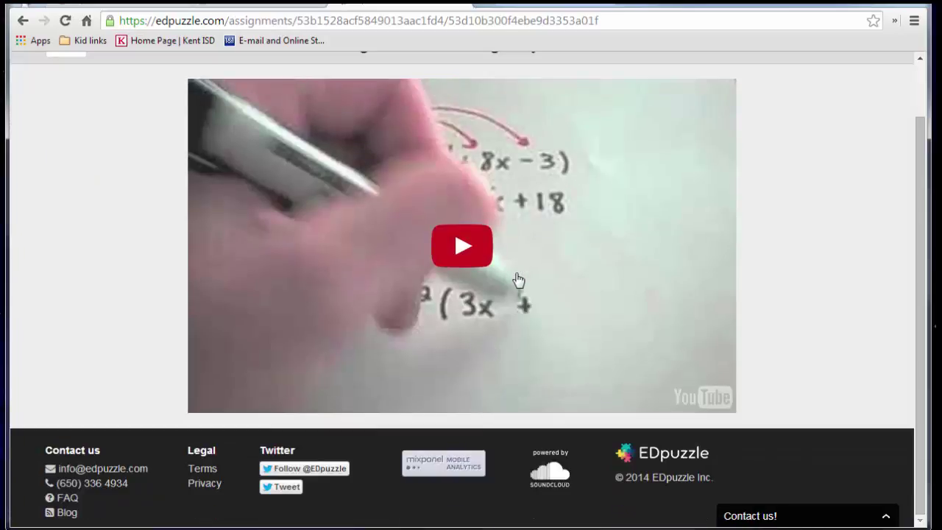
left_click(458, 247)
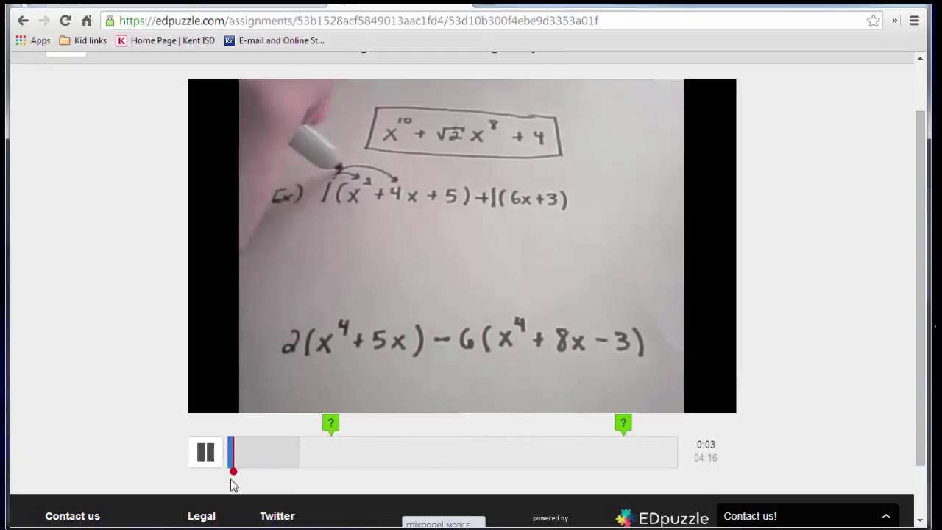
left_click(210, 466)
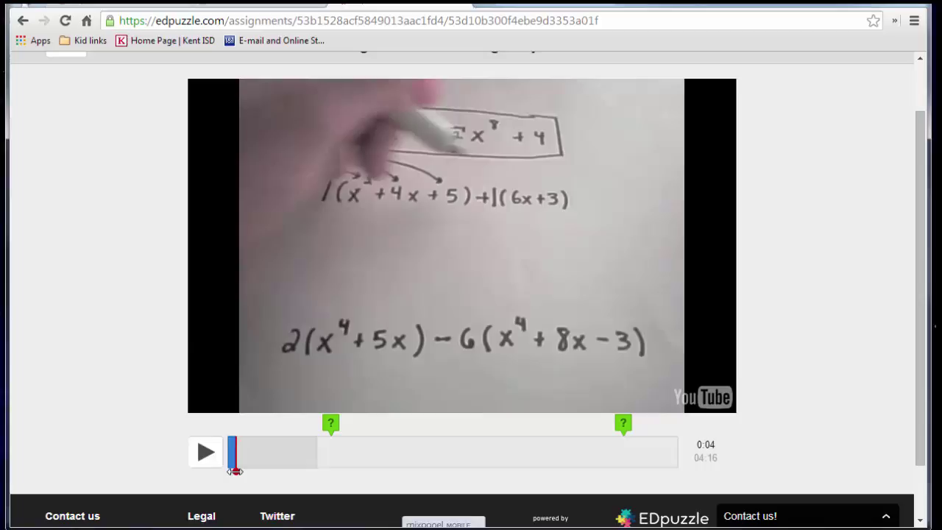
left_click_drag(234, 471, 326, 469)
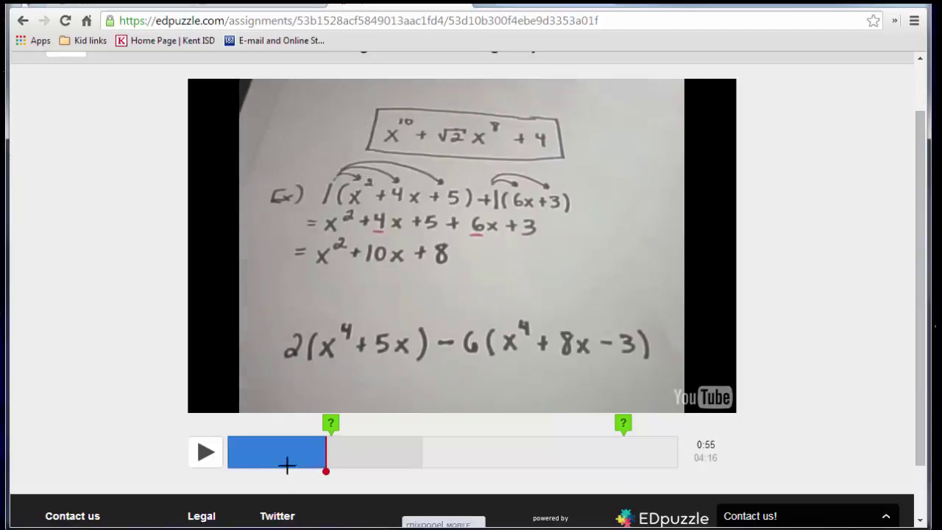
Resume the video, answer the first question with 'Correct', submit, and continue
left_click(203, 460)
scroll(564, 442, "up", 1)
scroll(560, 435, "down", 1)
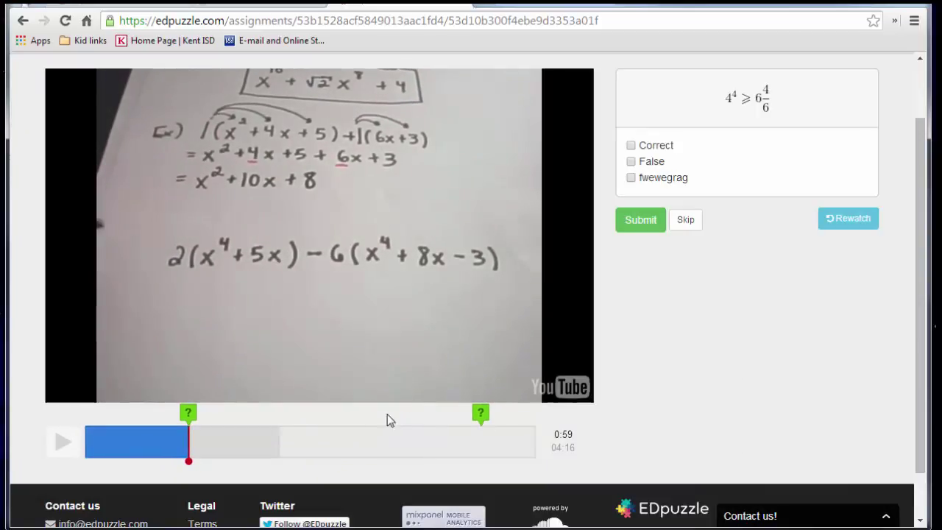
scroll(758, 236, "up", 1)
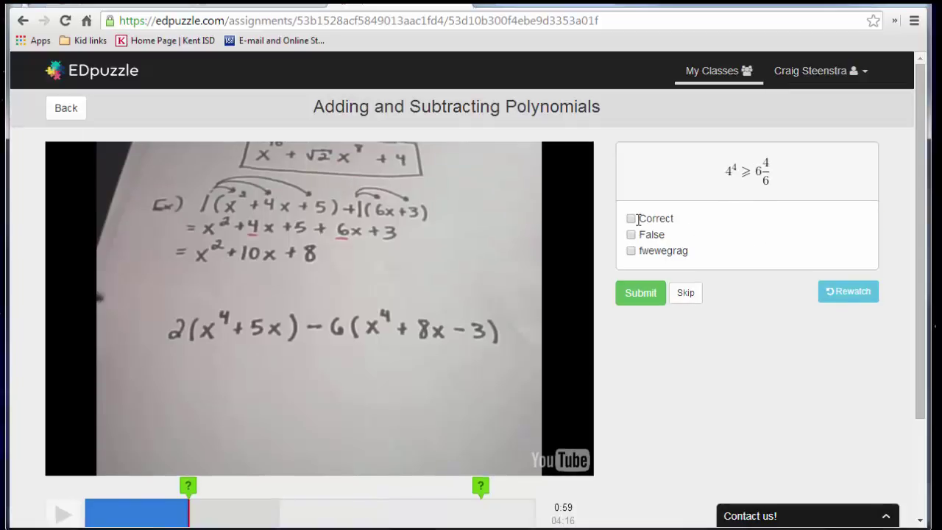
left_click(632, 219)
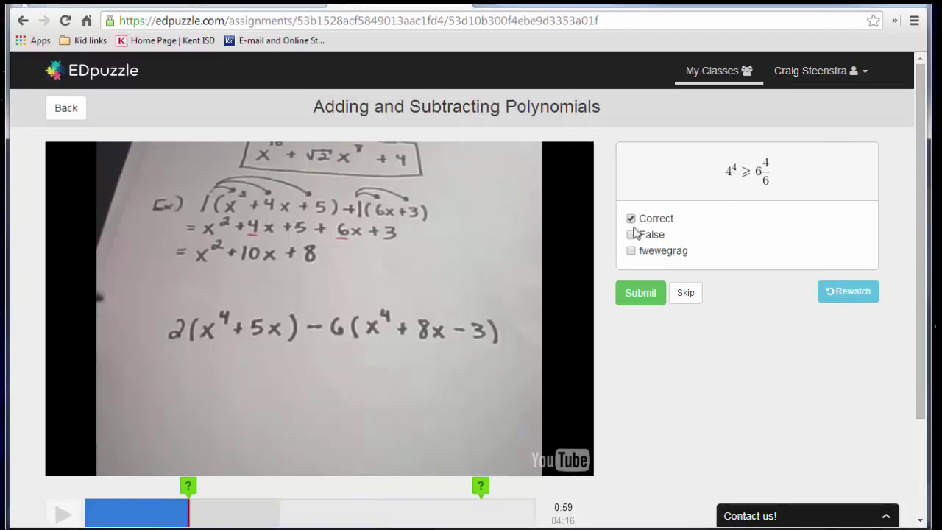
left_click(641, 293)
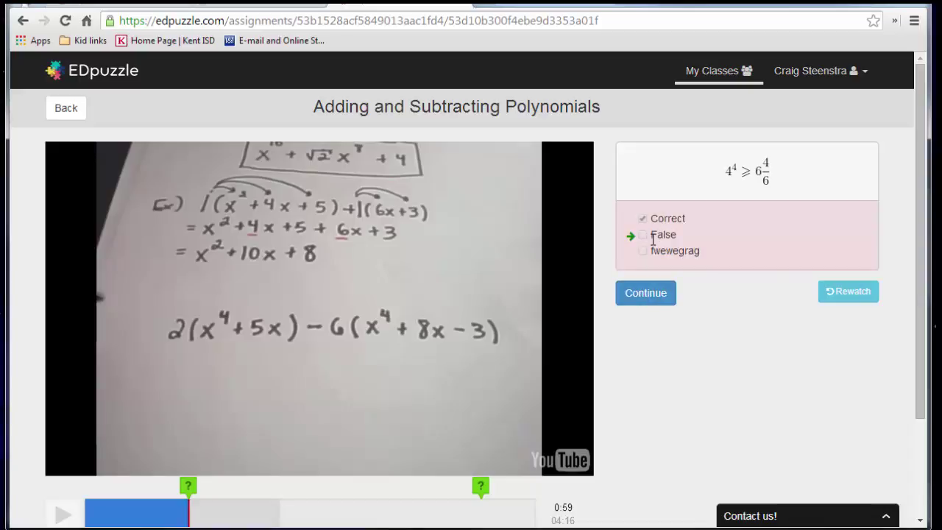
scroll(441, 395, "down", 1)
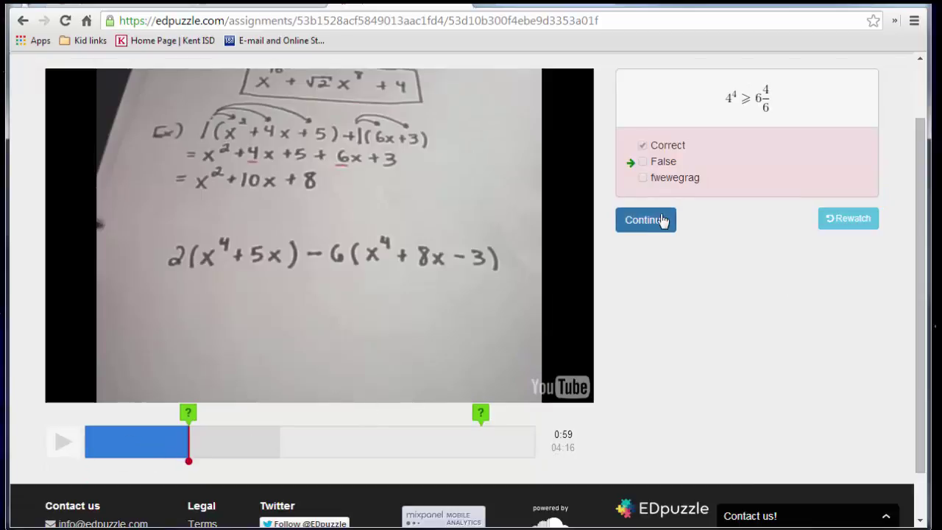
scroll(837, 222, "up", 1)
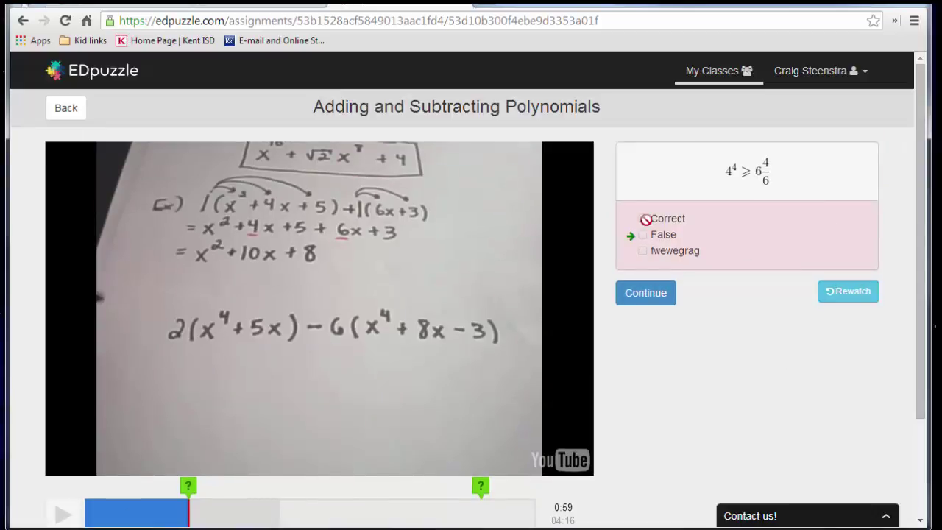
left_click(645, 298)
Answer the open question with 'fagagagagdsfadfadsfa', submit it, and skip the video to its end
scroll(386, 500, "down", 1)
scroll(384, 500, "down", 1)
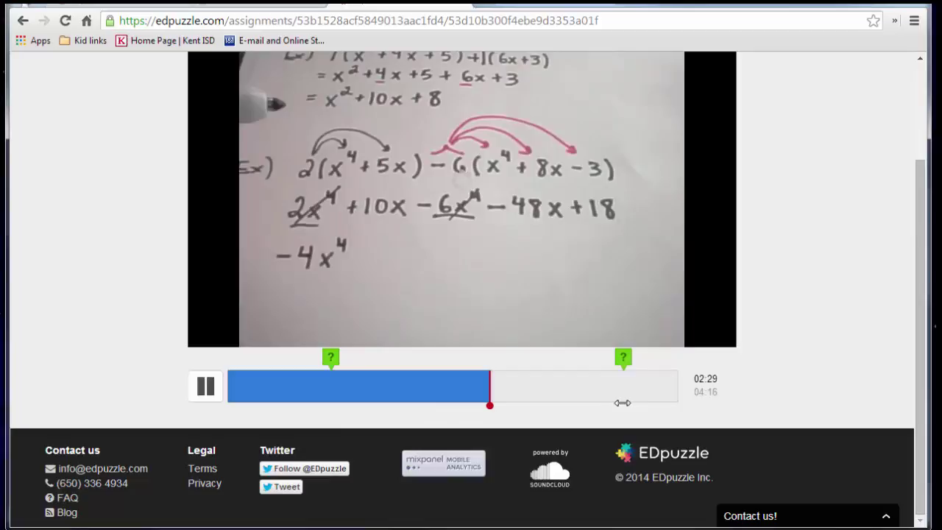
left_click(624, 400)
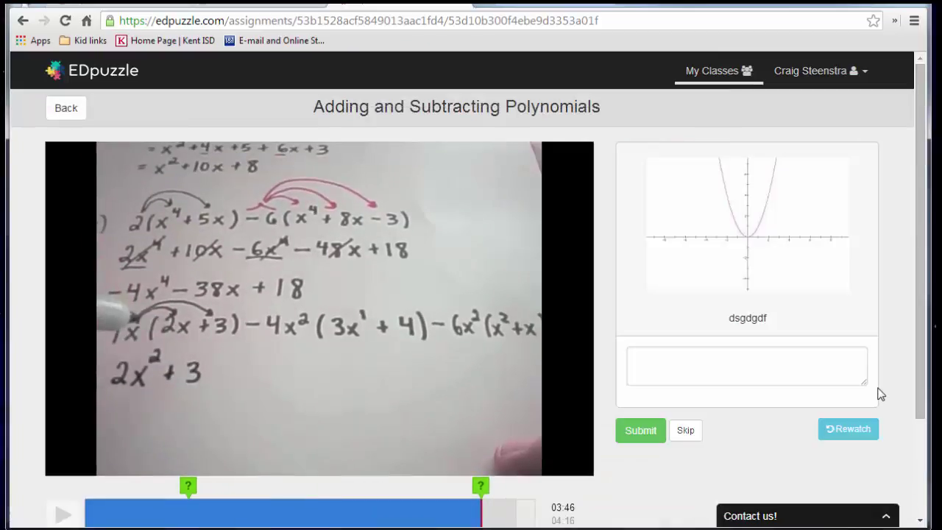
left_click(742, 376)
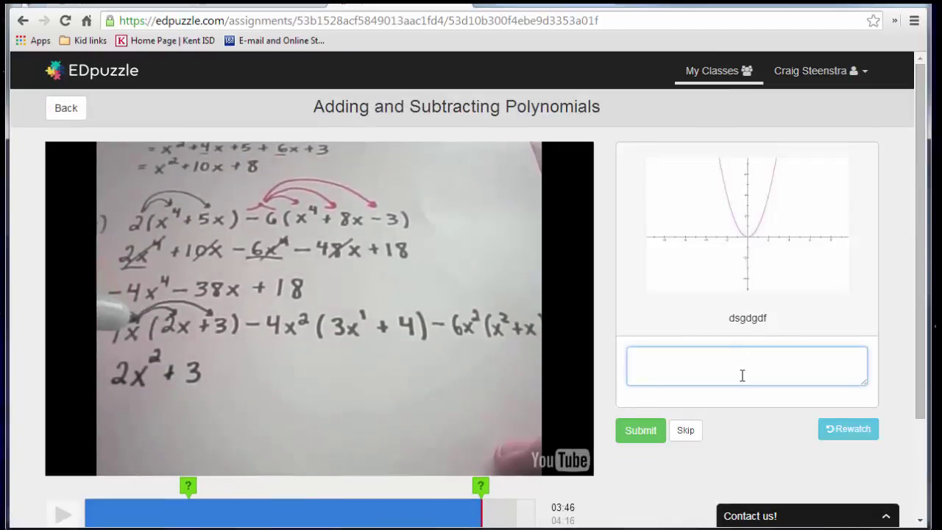
type("fagagagagdsfadfadsfa")
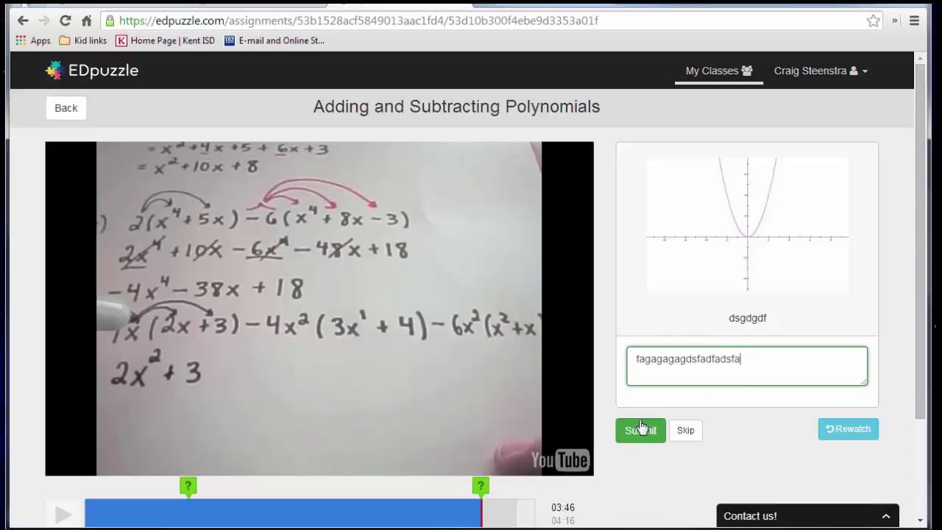
left_click(640, 432)
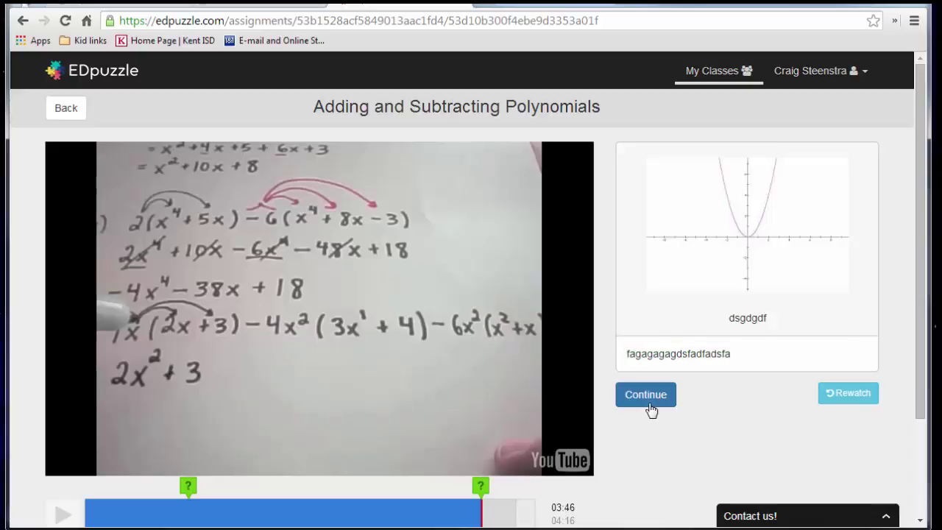
left_click(646, 395)
scroll(625, 472, "down", 2)
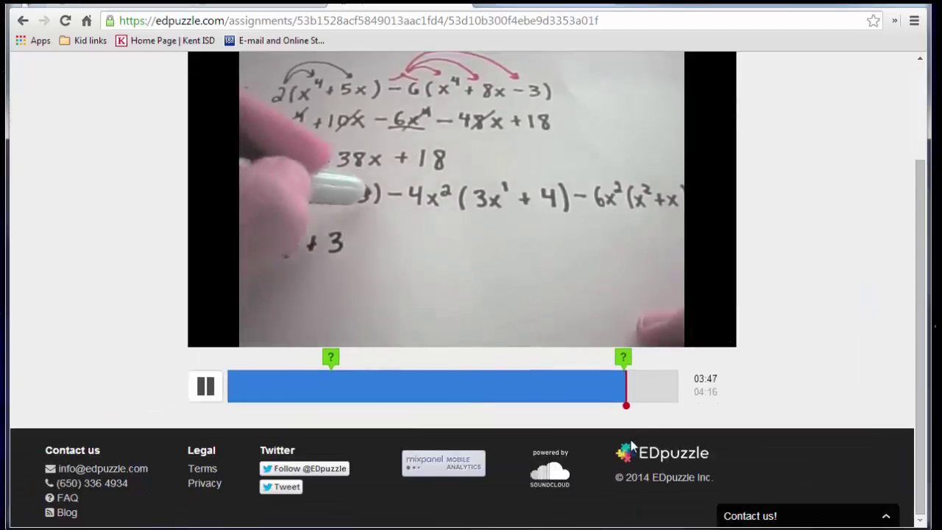
left_click_drag(627, 407, 676, 407)
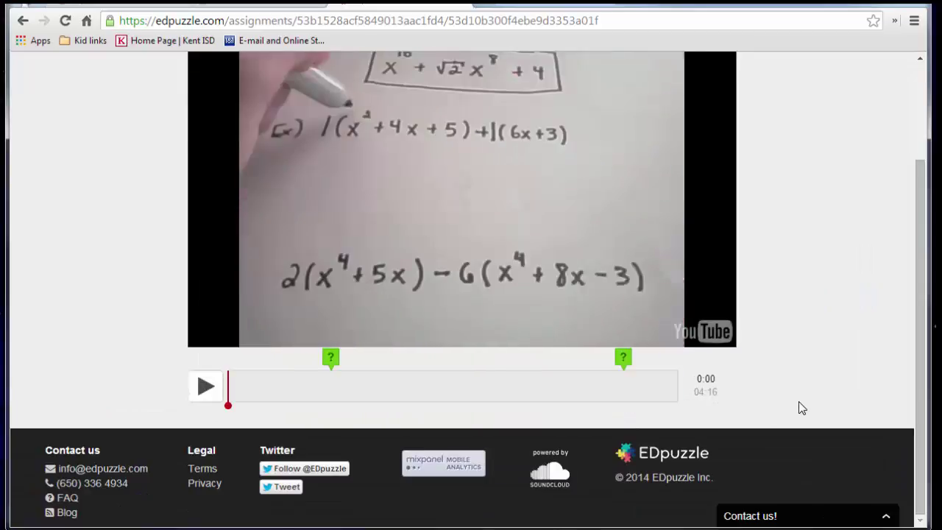
scroll(804, 408, "down", 2)
scroll(806, 410, "up", 2)
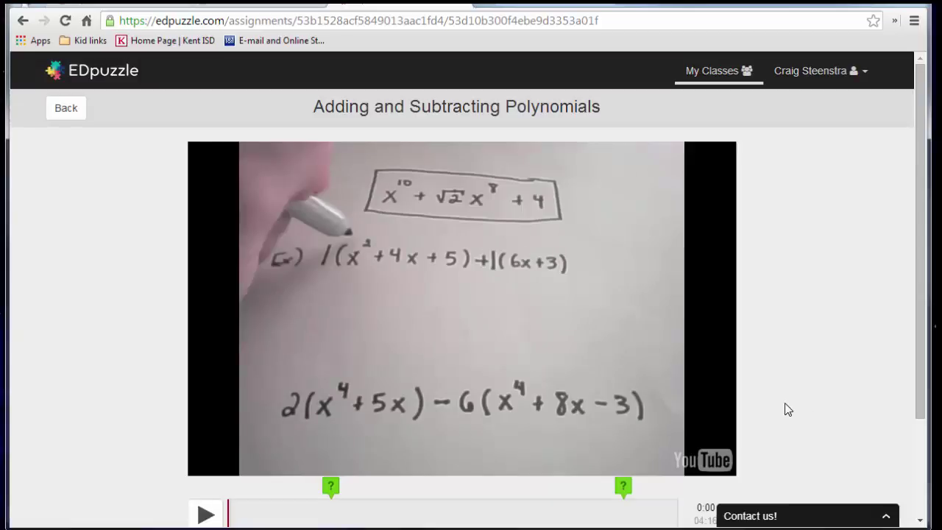
Go back to the class list and review the polynomials assignment results, open answer still ungraded
left_click(65, 111)
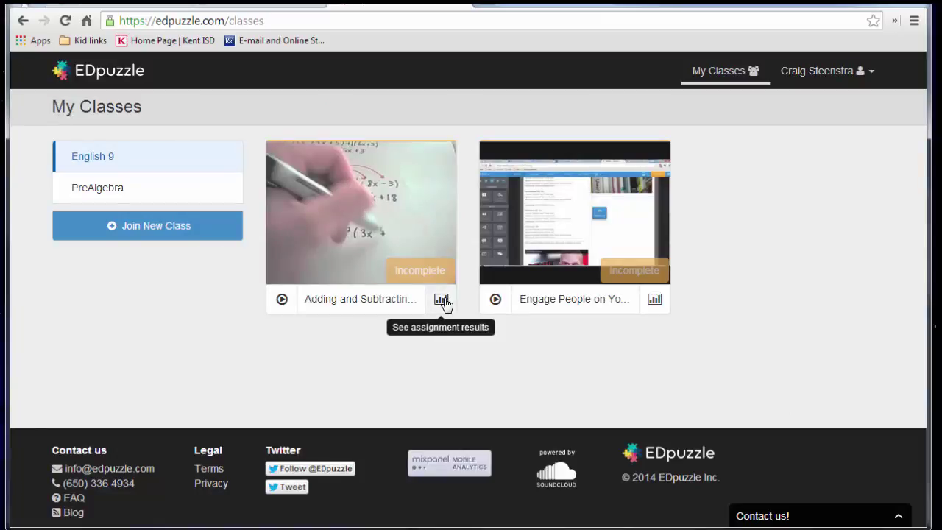
left_click(442, 301)
scroll(522, 354, "down", 5)
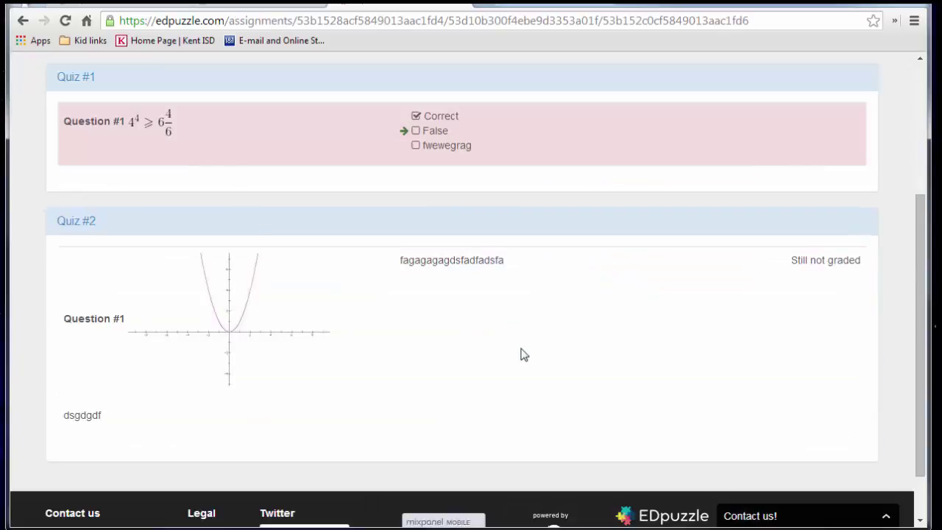
scroll(522, 354, "up", 5)
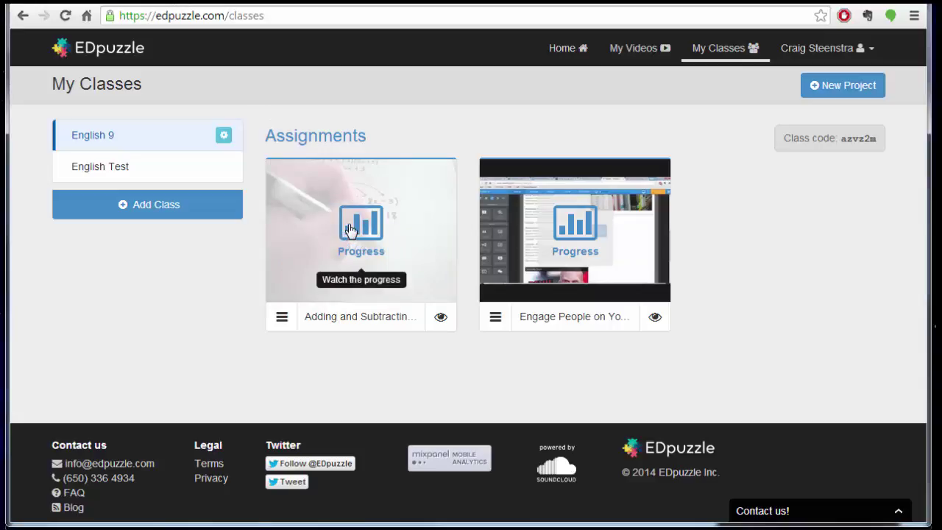
Open Progress from the Adding and Subtracting Polynomials card's options
left_click(283, 321)
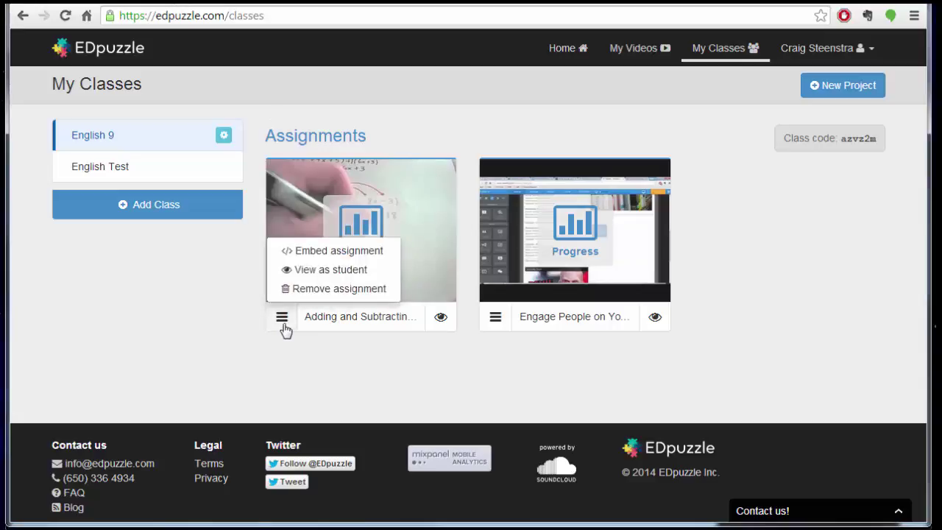
left_click(286, 331)
left_click(283, 322)
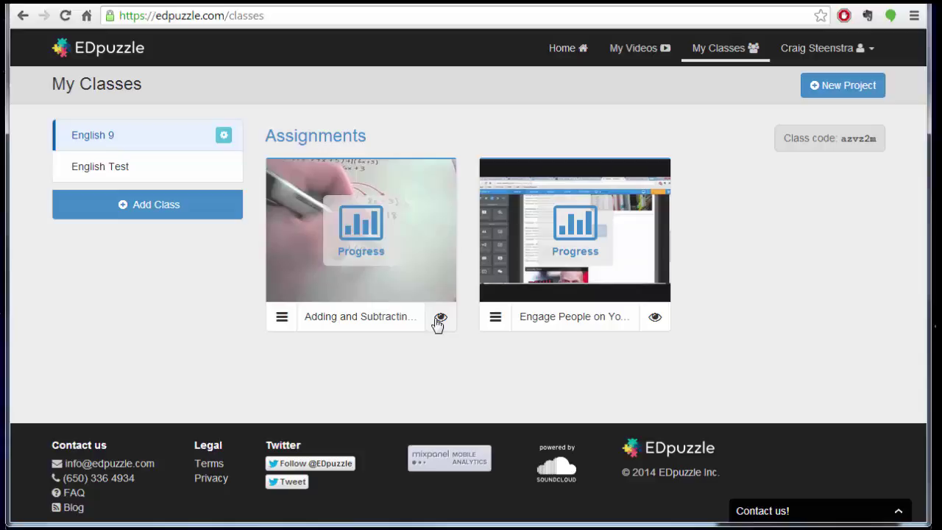
left_click(368, 235)
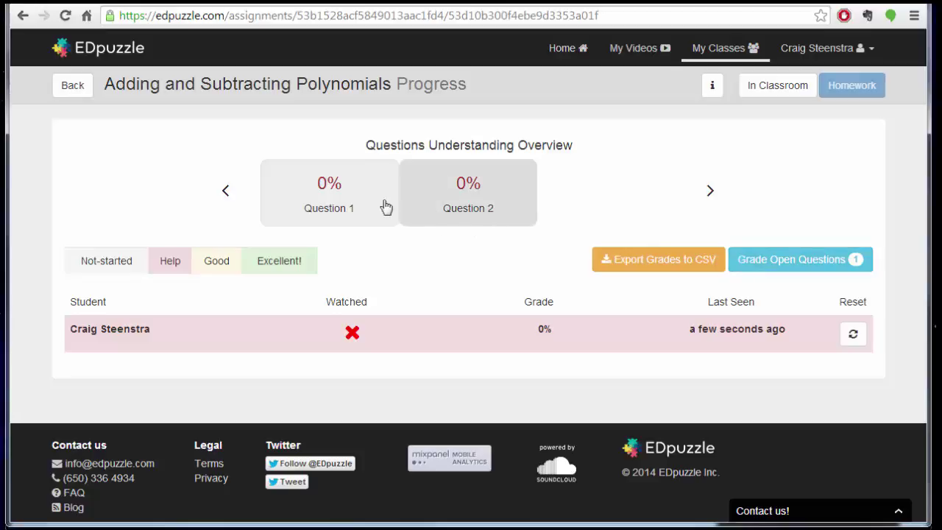
left_click(346, 203)
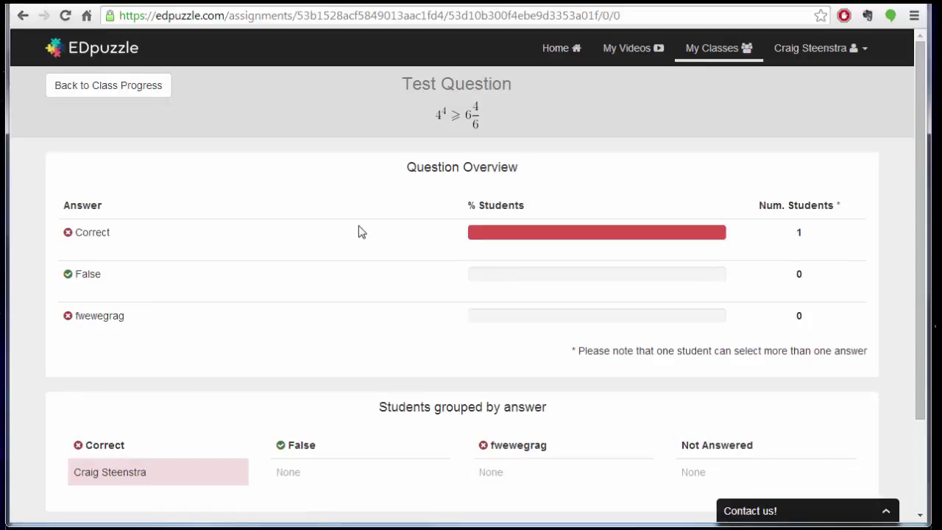
scroll(363, 243, "down", 2)
scroll(364, 245, "up", 2)
scroll(363, 244, "down", 2)
scroll(363, 244, "up", 1)
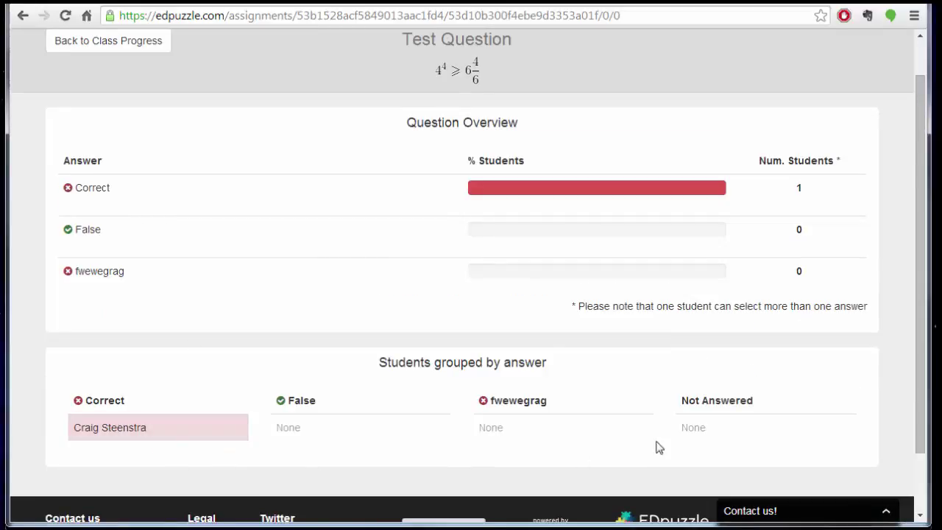
scroll(161, 148, "up", 1)
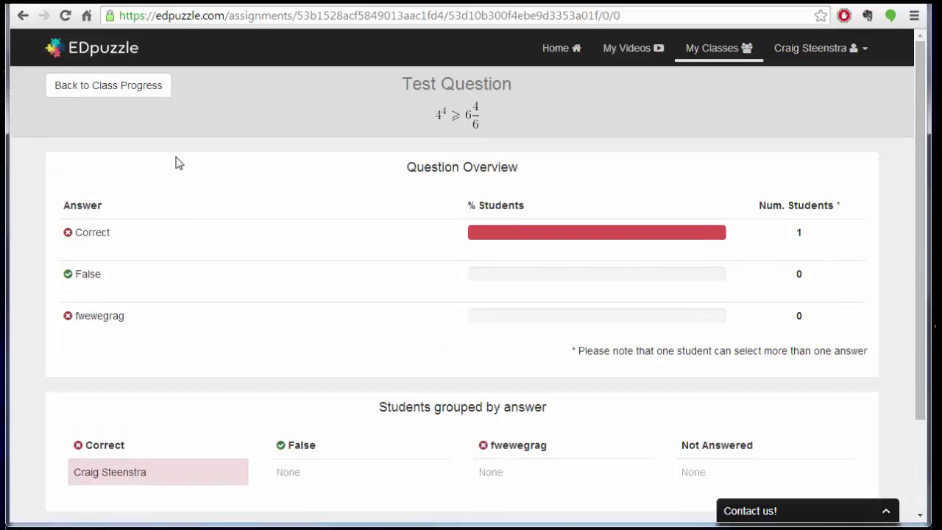
left_click(110, 89)
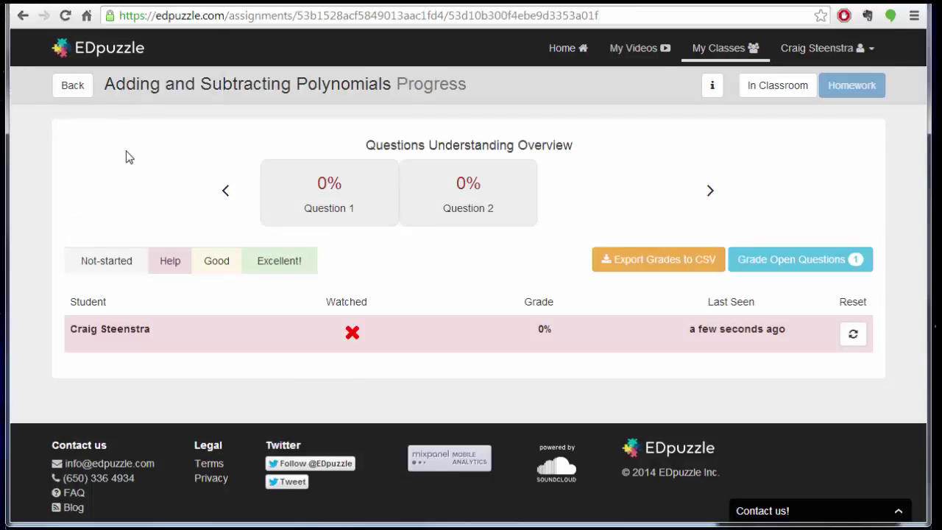
left_click(500, 215)
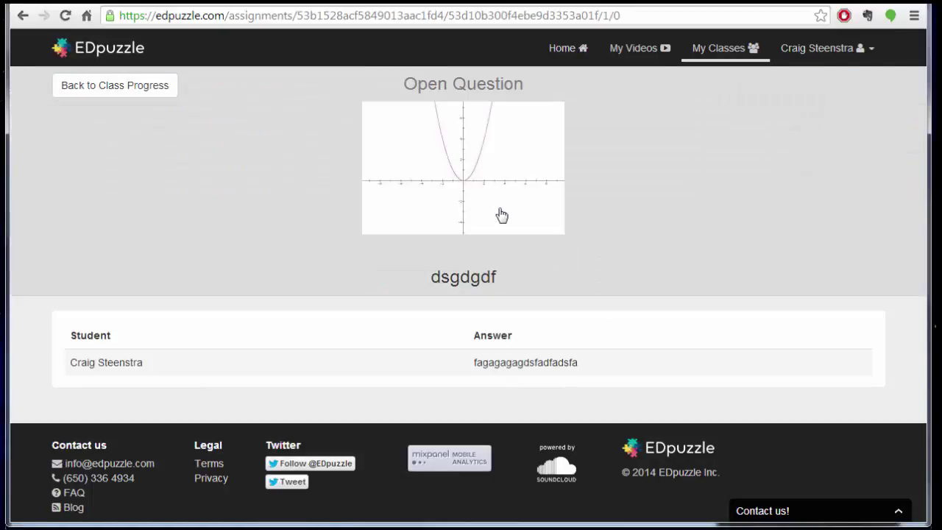
left_click(133, 95)
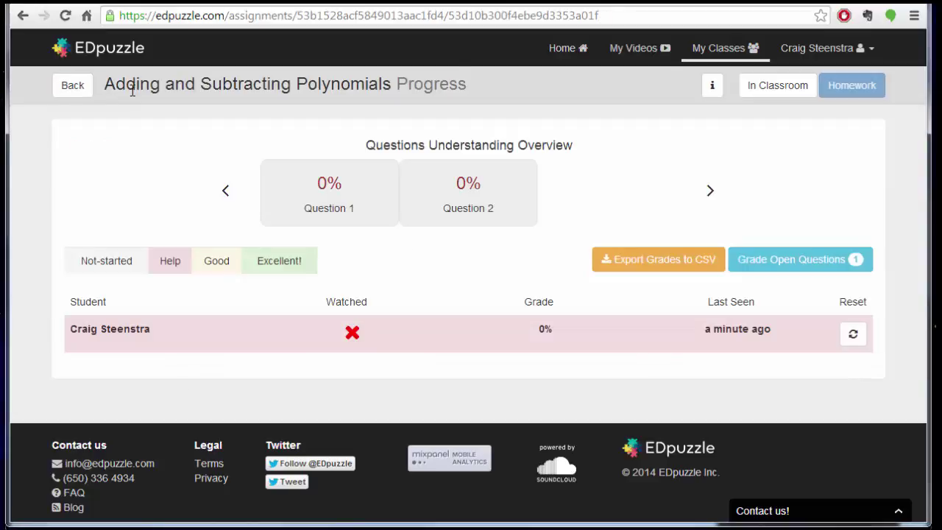
Grade the student's open answer as correct, then return to the assignment progress page
left_click(865, 266)
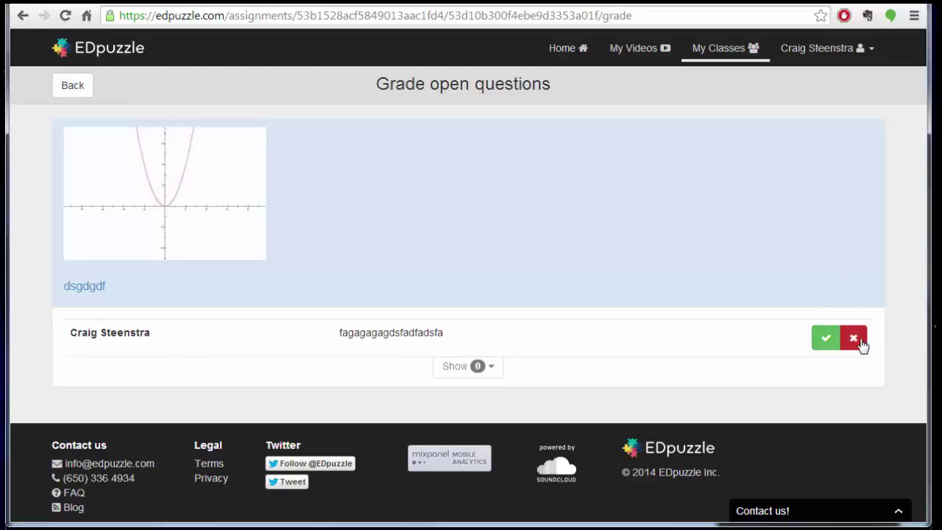
left_click(830, 344)
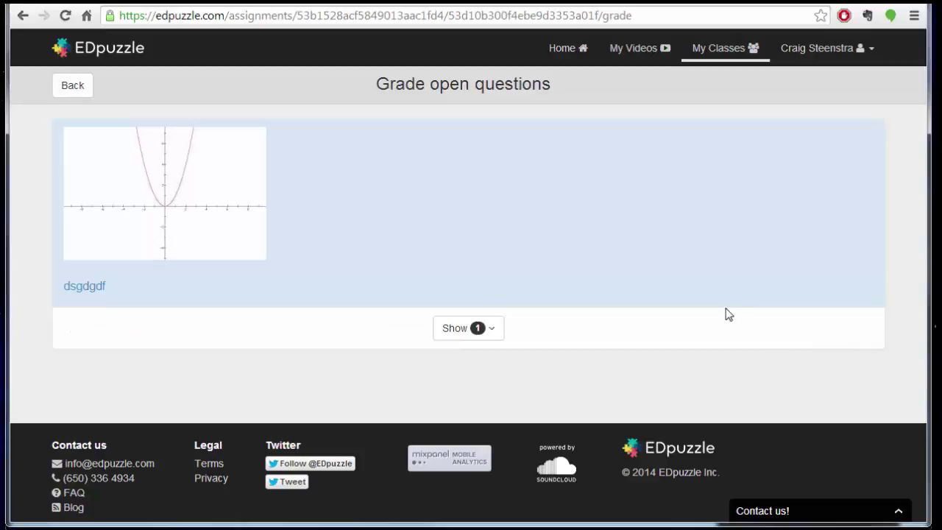
left_click(496, 335)
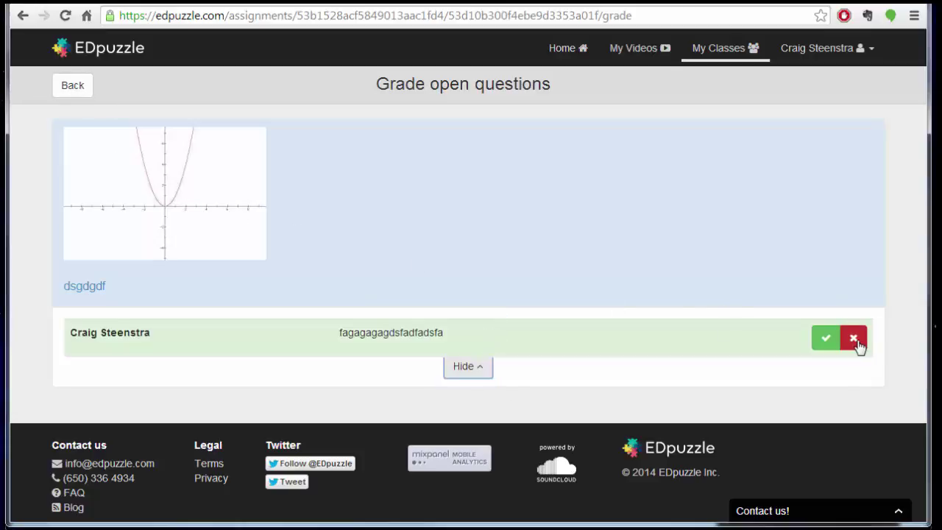
left_click(65, 94)
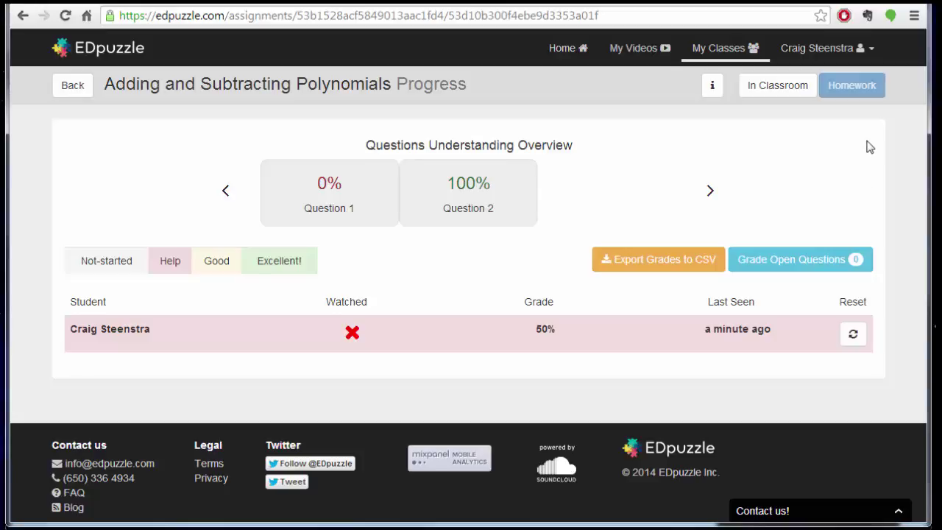
Toggle between the In Classroom and Homework progress views, then go back to My Classes
left_click(779, 92)
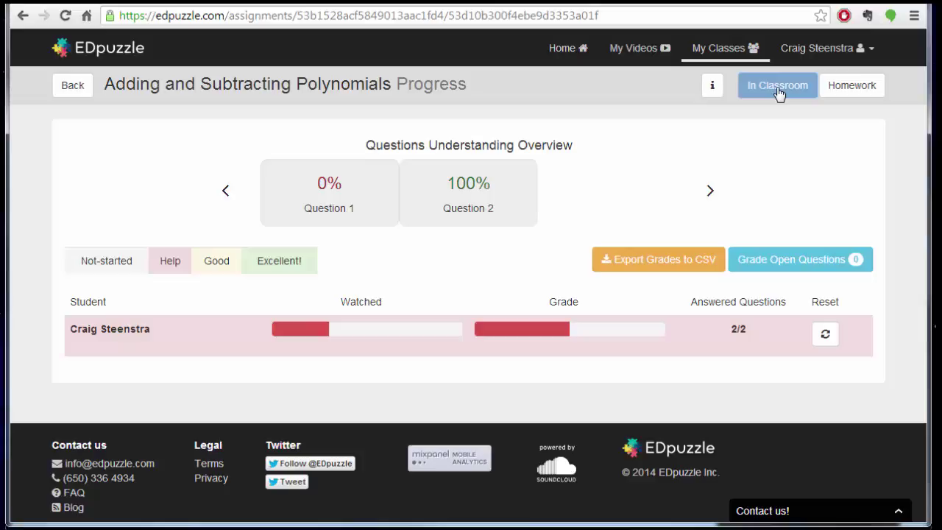
left_click(856, 88)
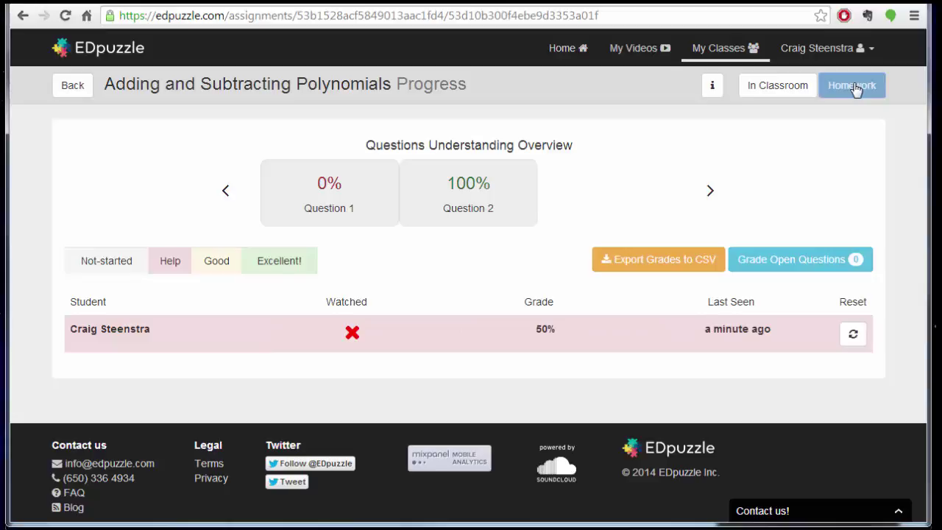
left_click(778, 88)
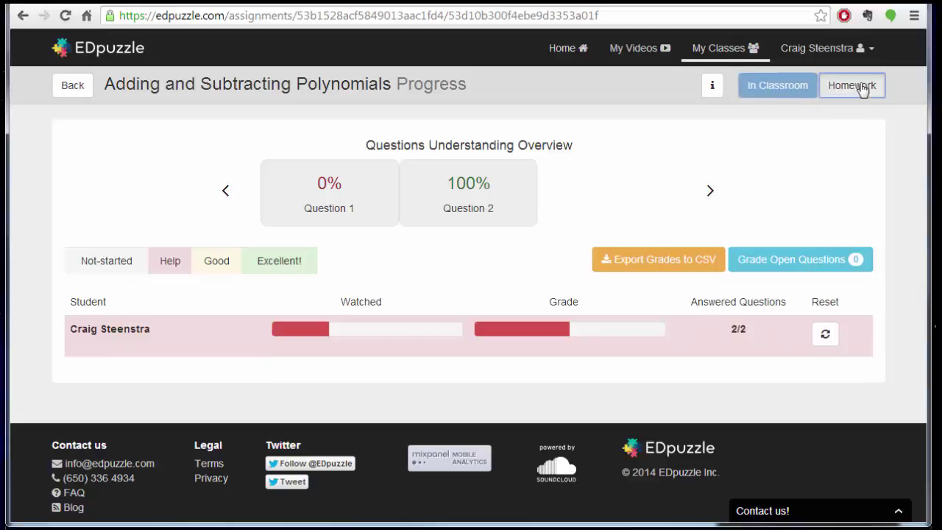
left_click(861, 87)
left_click(74, 92)
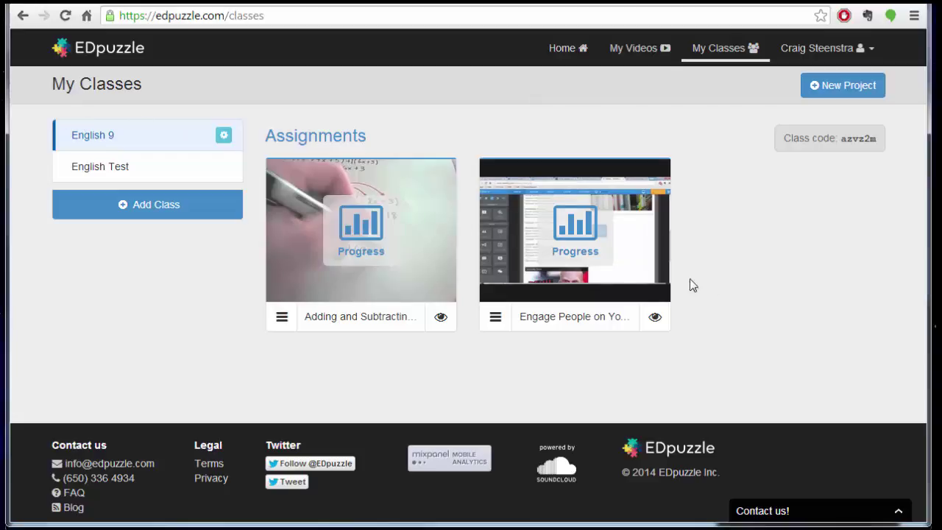
Go to My Videos, showing Adding and Subtracting Polynomials and Engage People, and check the polynomials video's options
left_click(281, 318)
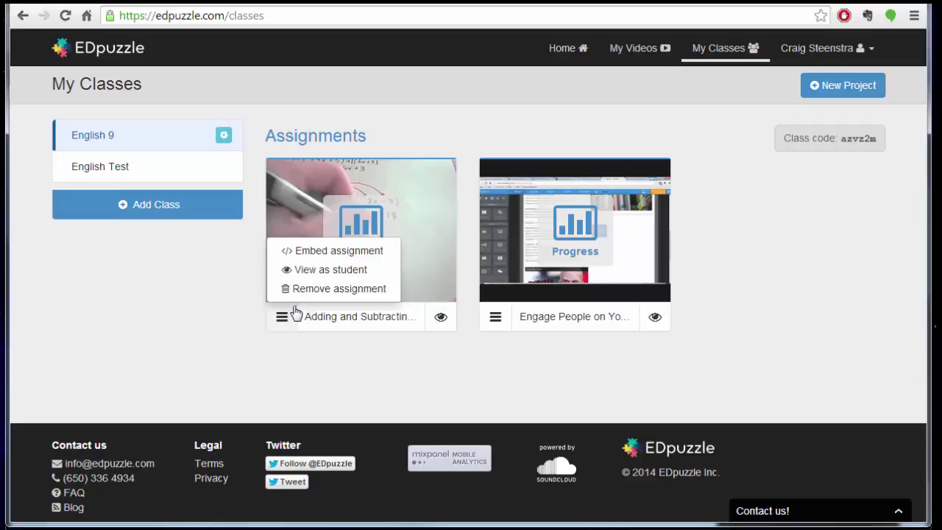
left_click(637, 50)
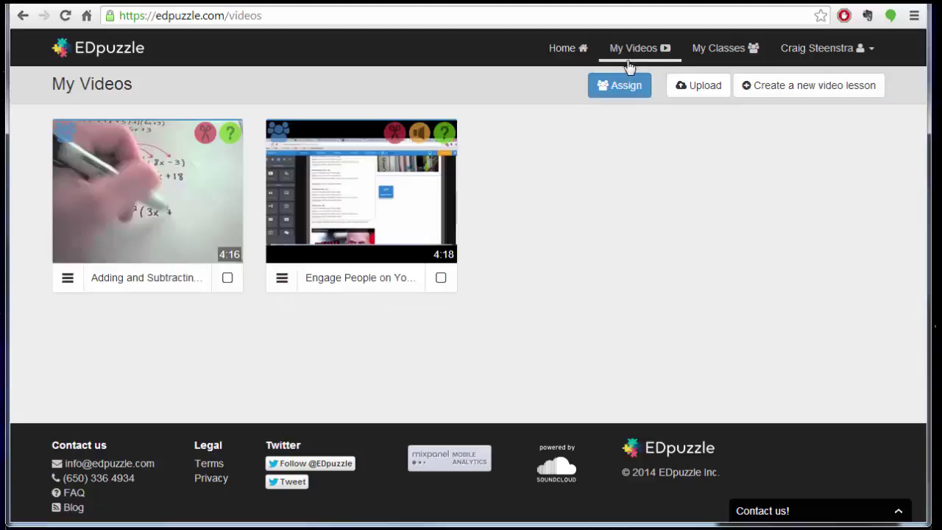
left_click(68, 277)
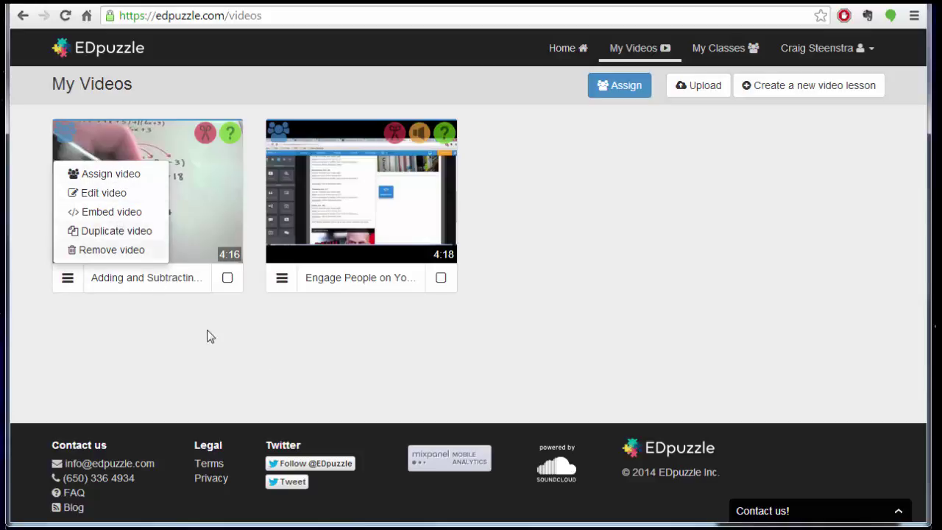
left_click(339, 393)
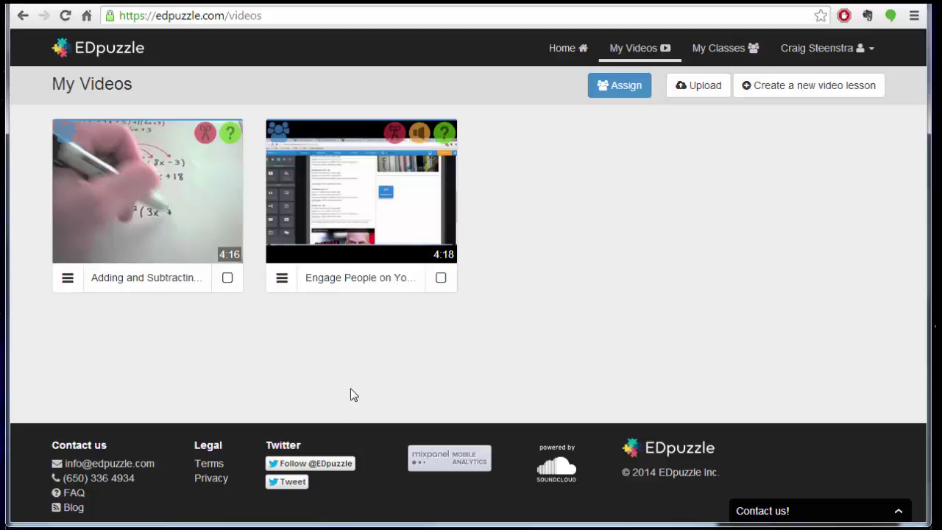